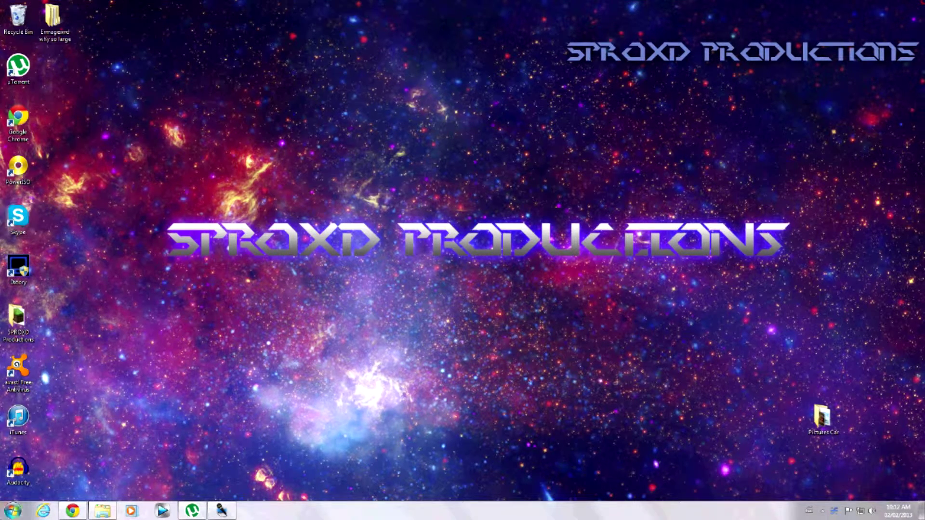
Dismiss the Start menu, drag a desktop selection box, and move the Pictures Car icon to the top-left.
{"action": "left_click", "coordinate": [13, 511]}
{"action": "key", "text": "Escape"}
{"action": "left_click_drag", "start_coordinate": [125, 182], "coordinate": [829, 292]}
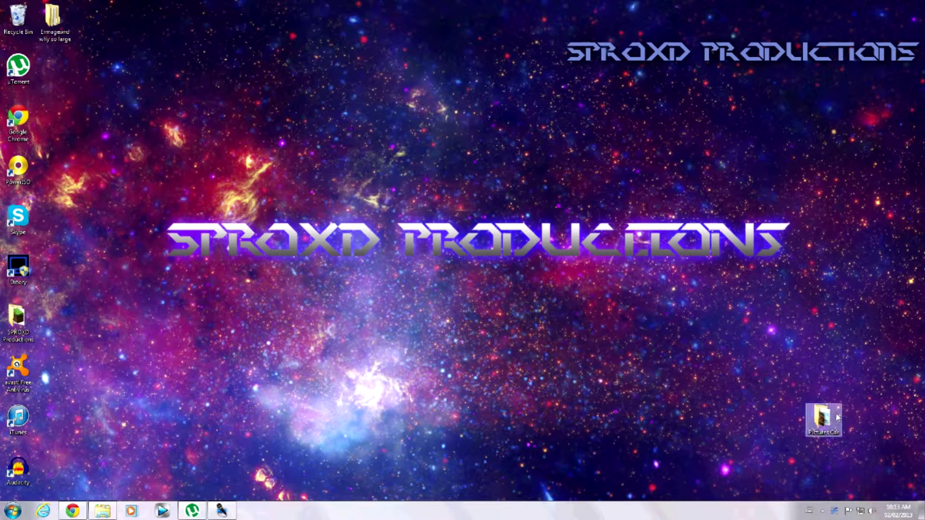
{"action": "left_click_drag", "start_coordinate": [823, 418], "coordinate": [53, 19]}
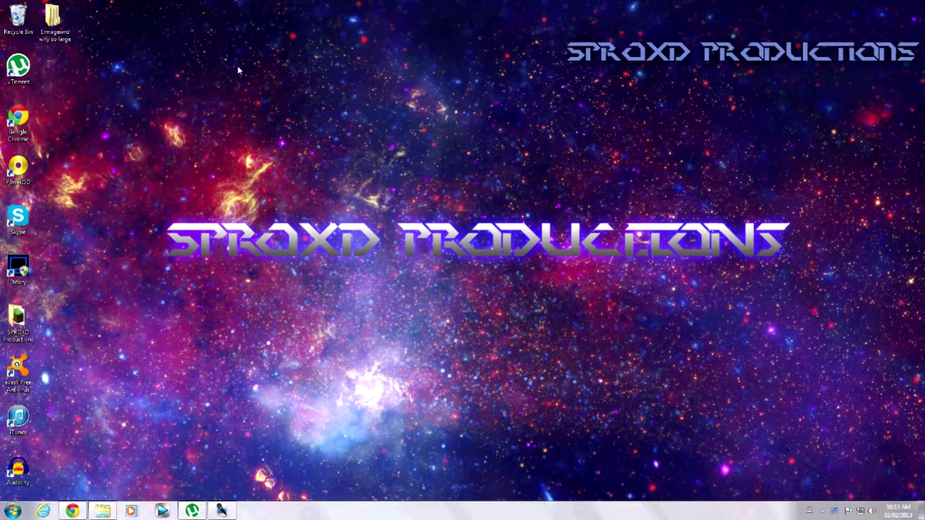
{"action": "left_click", "coordinate": [3, 513]}
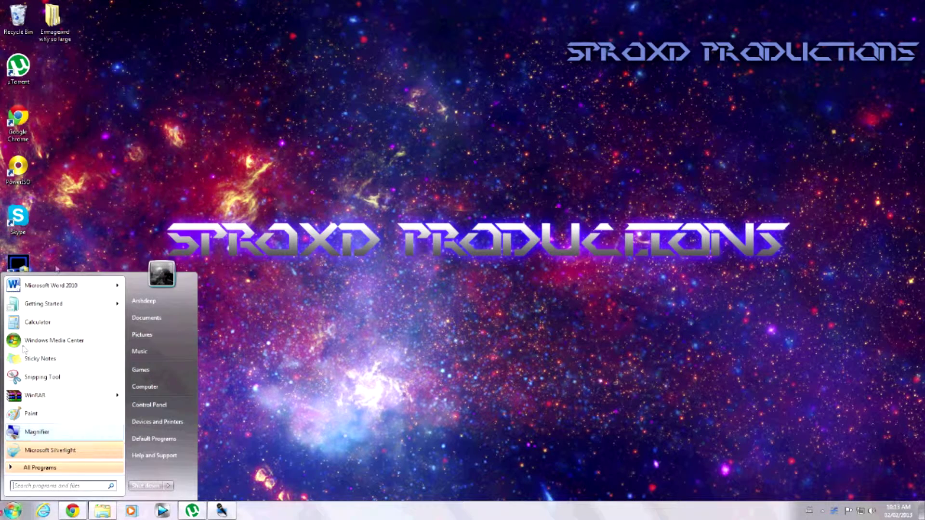
Open a Windows Explorer window and maximize it.
{"action": "left_click", "coordinate": [341, 143]}
{"action": "left_click", "coordinate": [102, 512]}
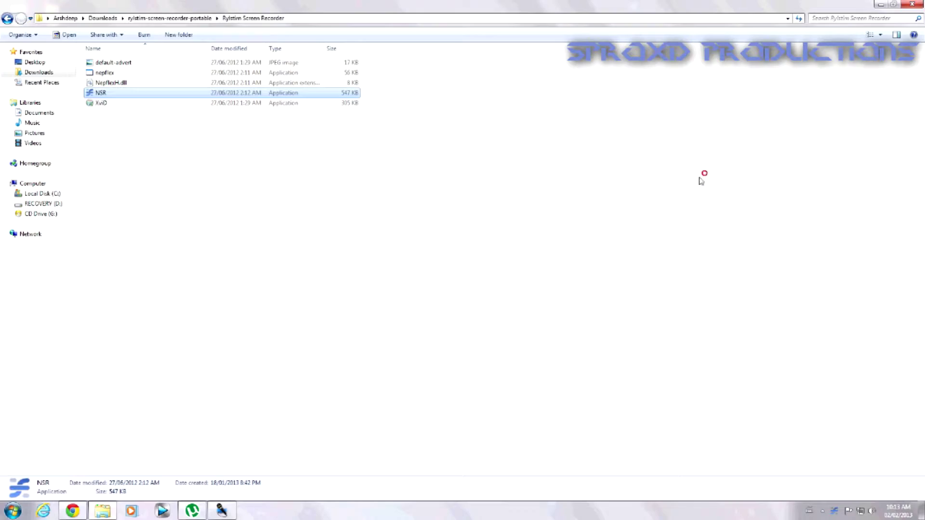
{"action": "left_click", "coordinate": [704, 174]}
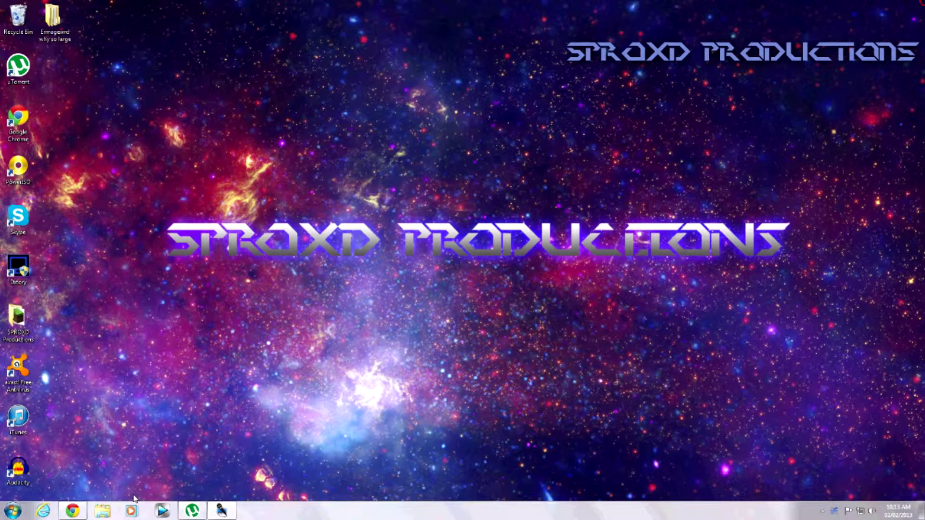
{"action": "left_click", "coordinate": [102, 511]}
Go to the Downloads folder and launch the Office 2010 installer.
{"action": "left_click", "coordinate": [111, 510]}
{"action": "left_click", "coordinate": [46, 72]}
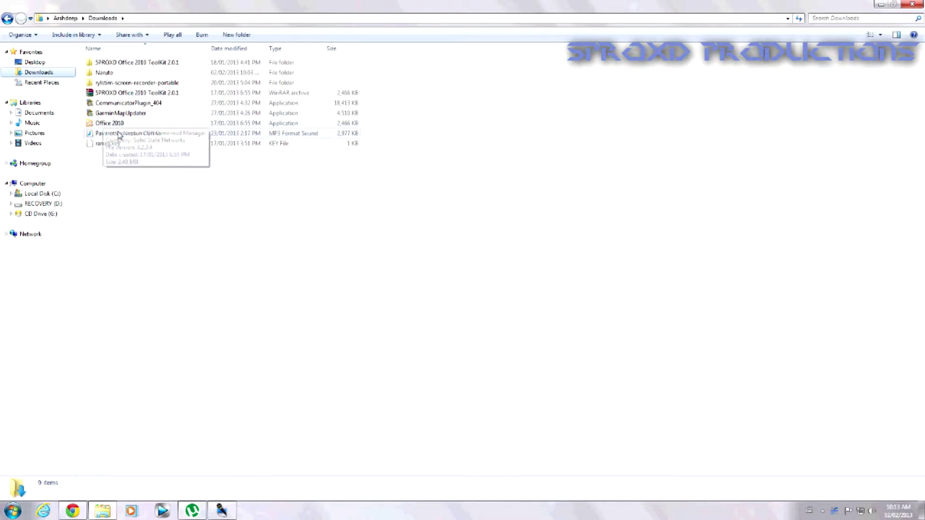
{"action": "left_click", "coordinate": [128, 124]}
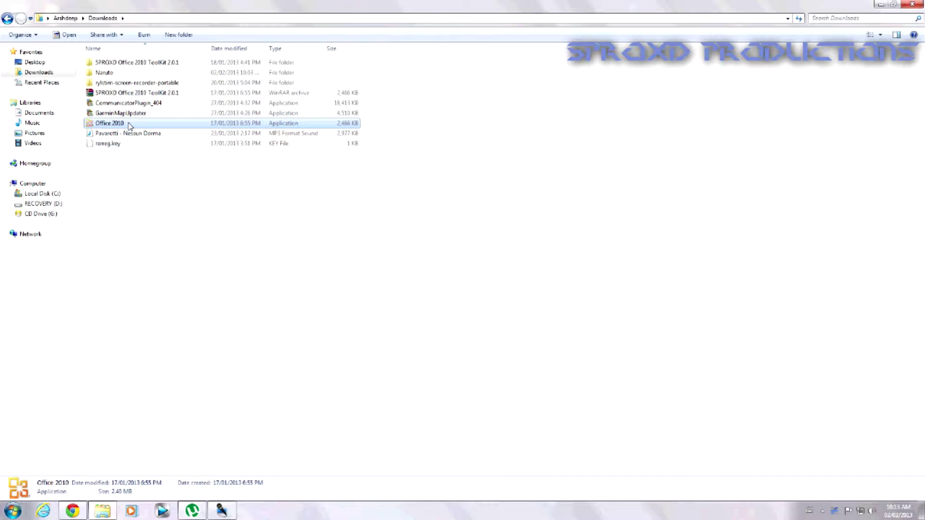
{"action": "left_click", "coordinate": [127, 124]}
{"action": "left_click", "coordinate": [125, 94]}
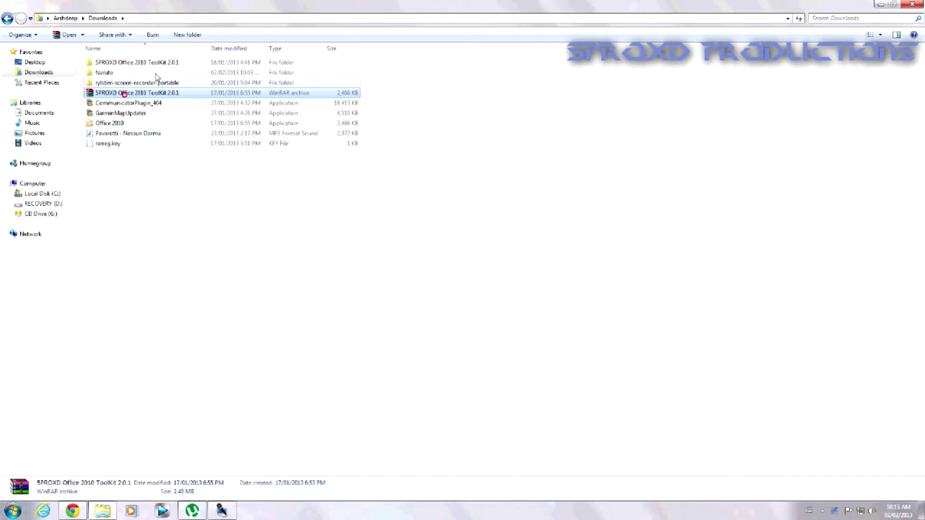
{"action": "double_click", "coordinate": [151, 124]}
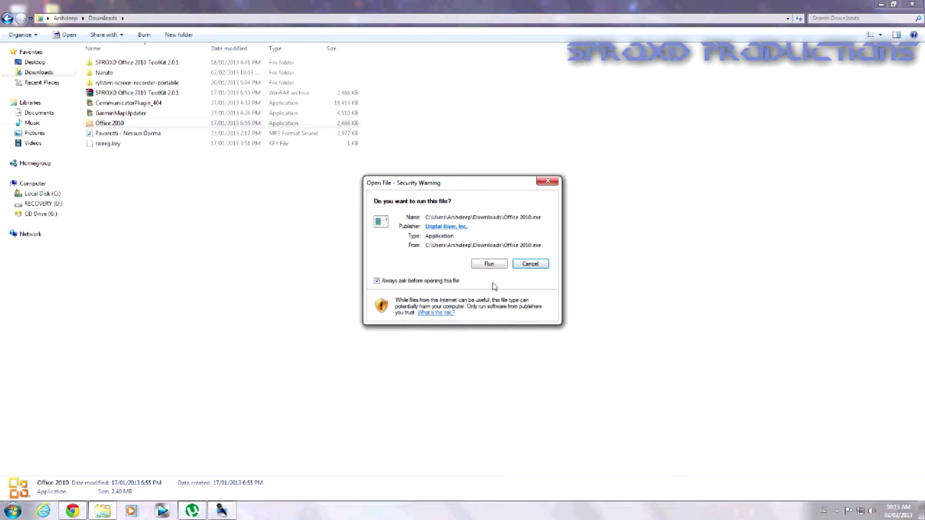
Allow Office 2010.exe to run, then close Download Manager, accepting the desktop link.
{"action": "left_click", "coordinate": [488, 265]}
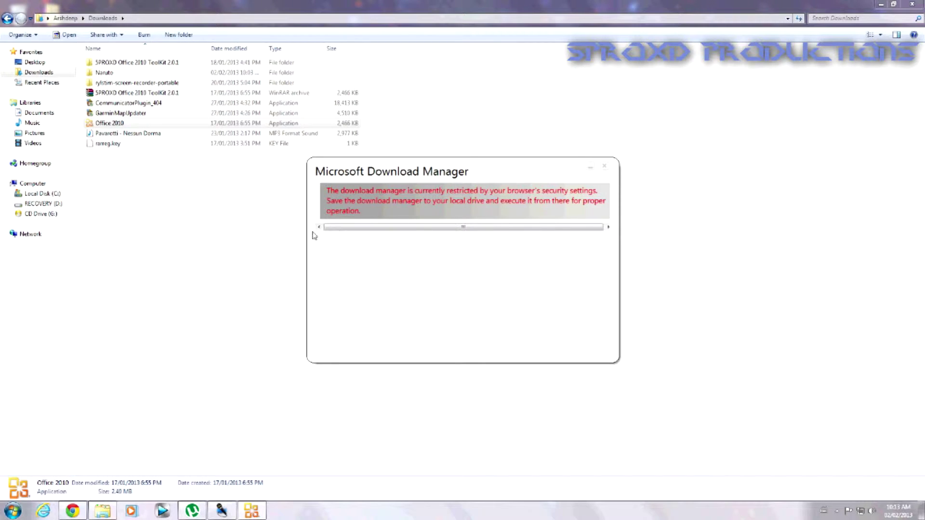
{"action": "left_click_drag", "start_coordinate": [348, 231], "coordinate": [453, 229]}
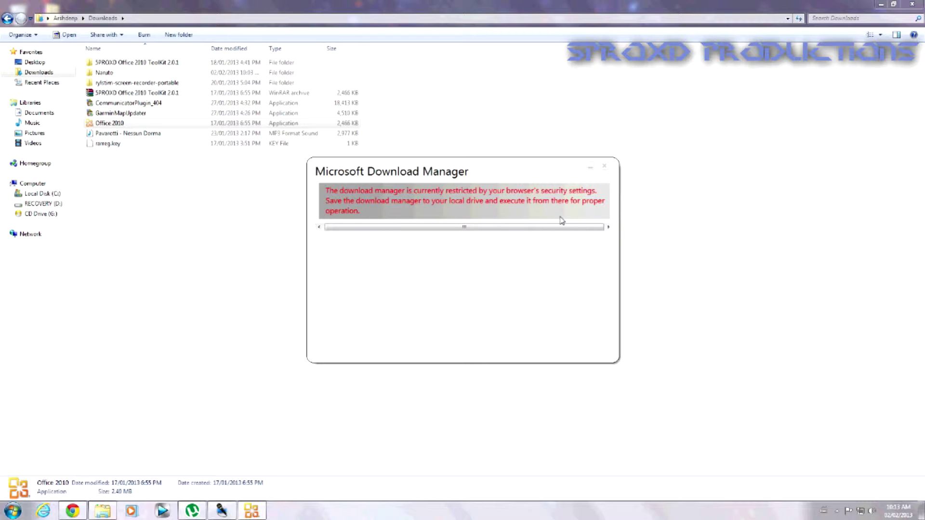
{"action": "left_click", "coordinate": [605, 170]}
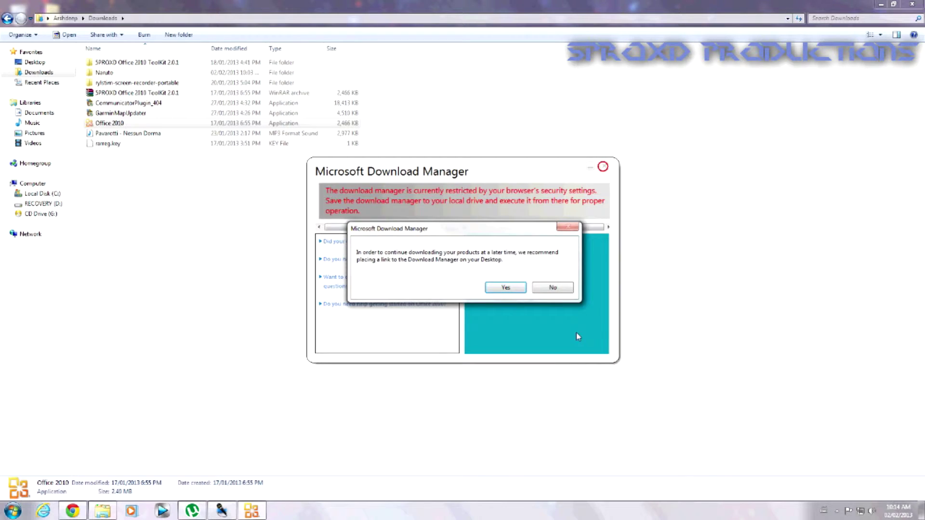
{"action": "left_click", "coordinate": [500, 286]}
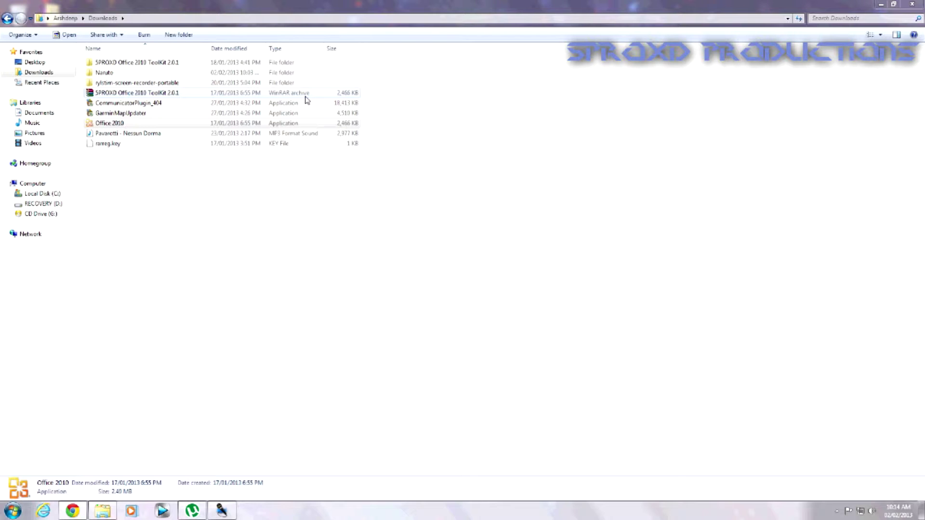
Launch Office 2010 Toolkit 2.0.1 from the SPROXD folder and bring its window to the front.
{"action": "double_click", "coordinate": [288, 65]}
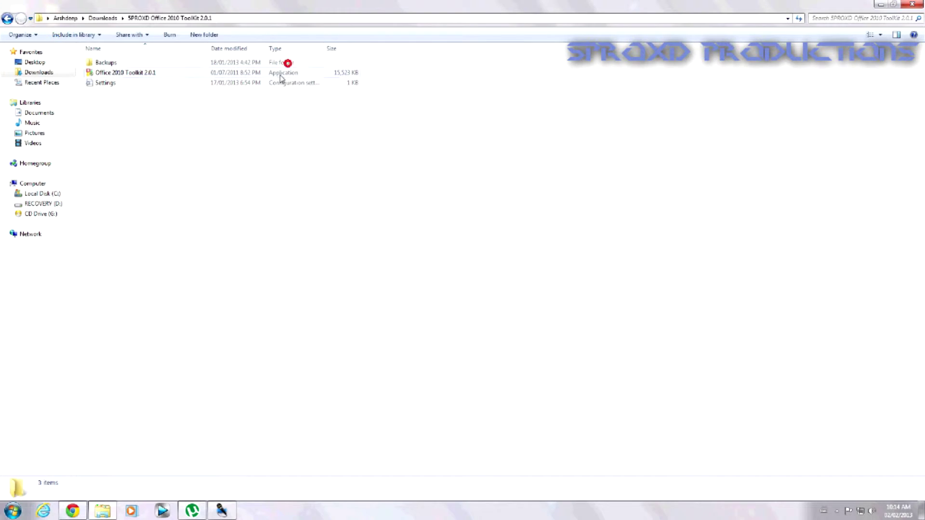
{"action": "double_click", "coordinate": [268, 73]}
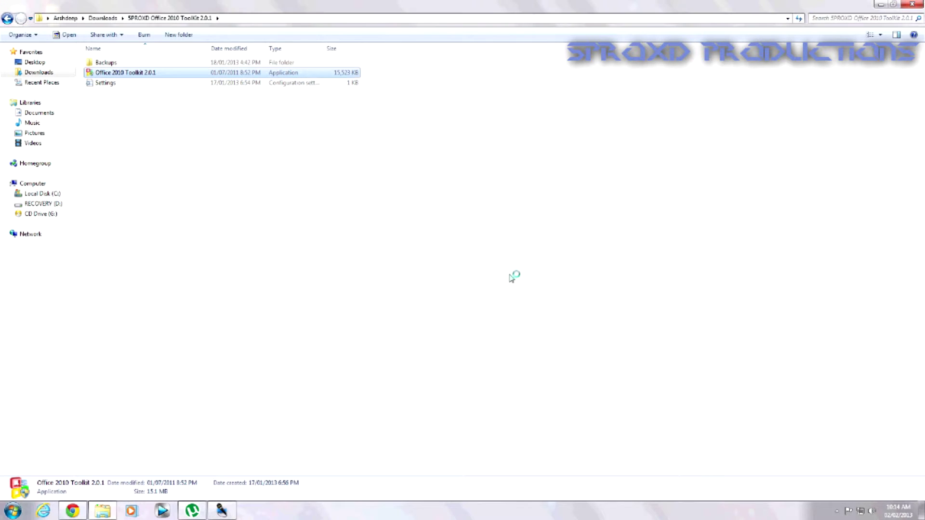
{"action": "left_click", "coordinate": [222, 511]}
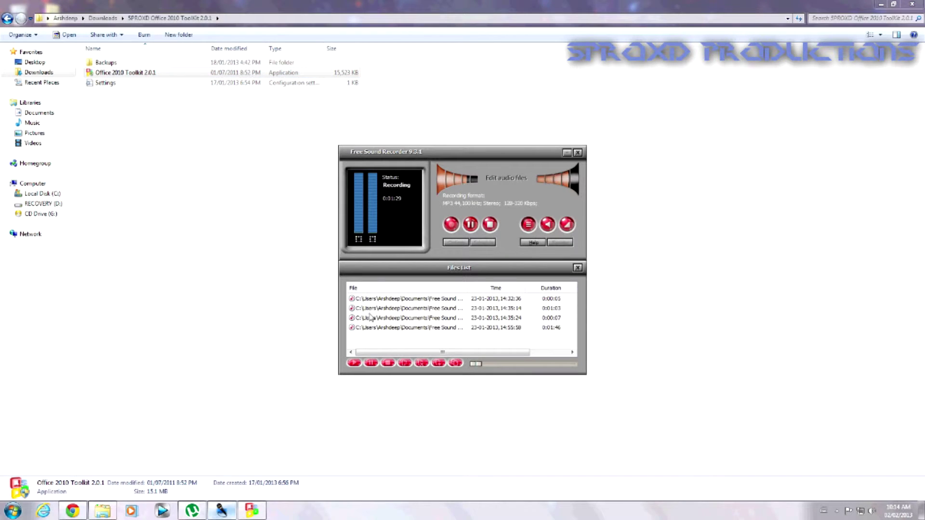
{"action": "left_click", "coordinate": [224, 273]}
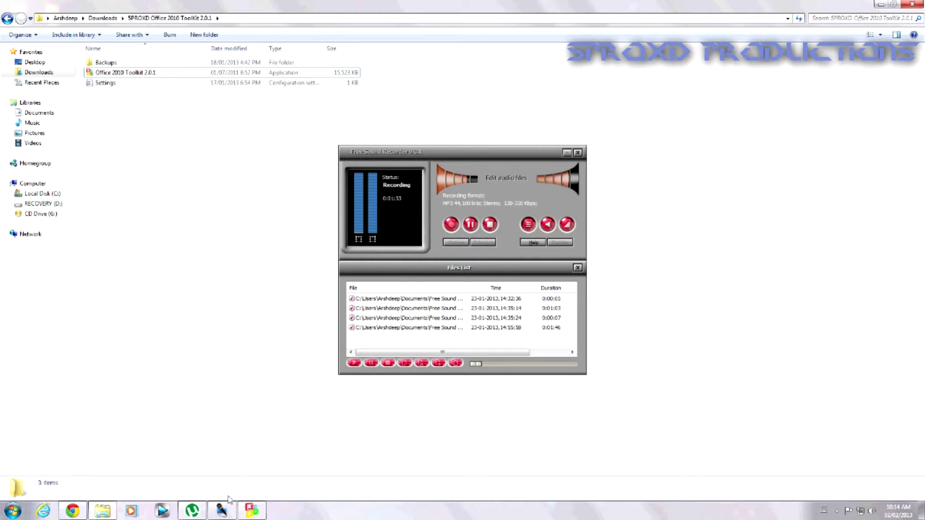
{"action": "left_click", "coordinate": [221, 509]}
{"action": "left_click", "coordinate": [221, 510]}
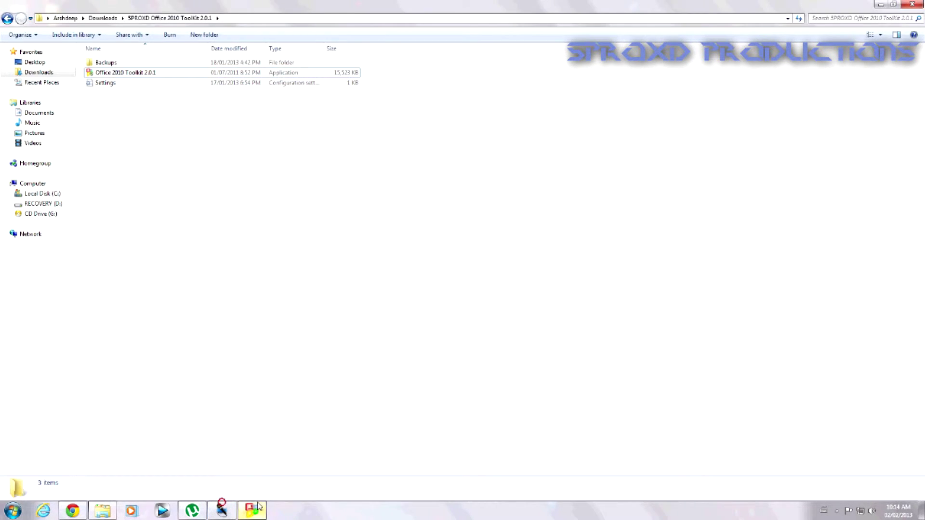
{"action": "left_click", "coordinate": [252, 510]}
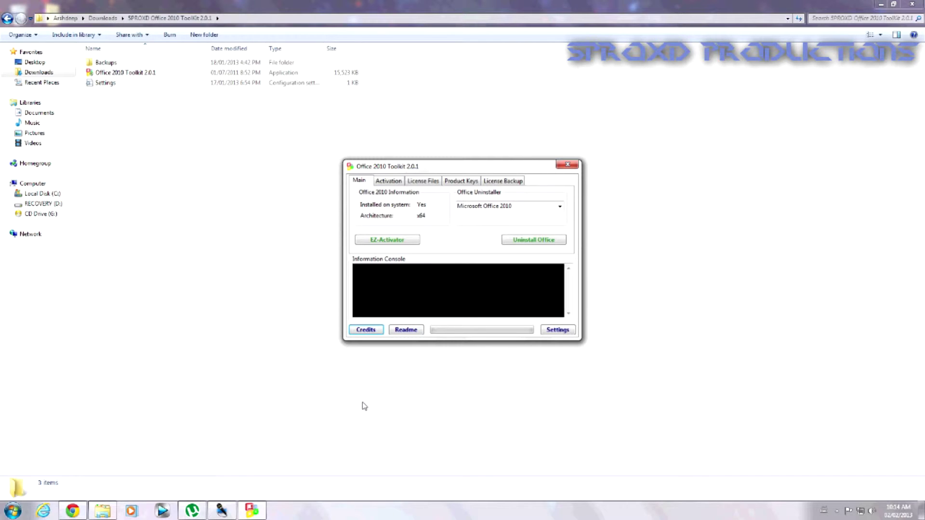
Install a product key with key type Retail for Home and Business.
{"action": "left_click", "coordinate": [473, 180]}
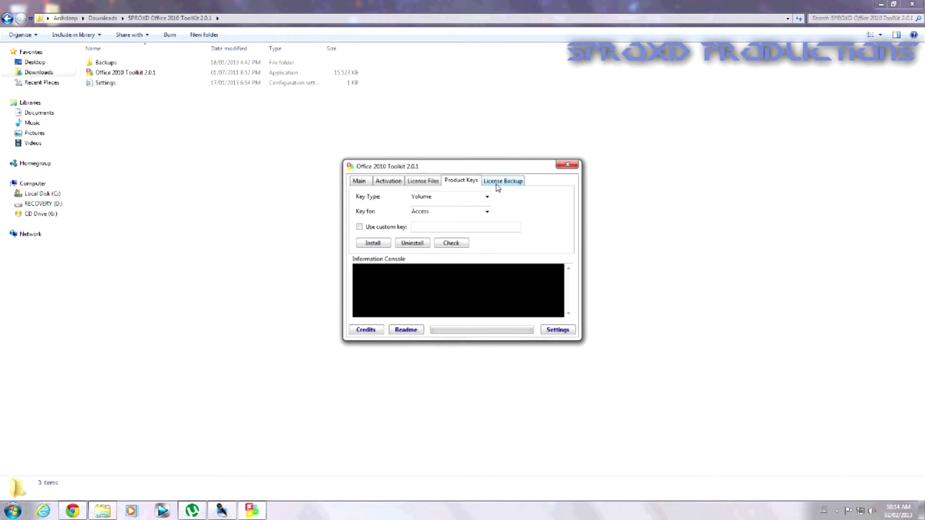
{"action": "left_click", "coordinate": [488, 197]}
{"action": "left_click", "coordinate": [487, 214]}
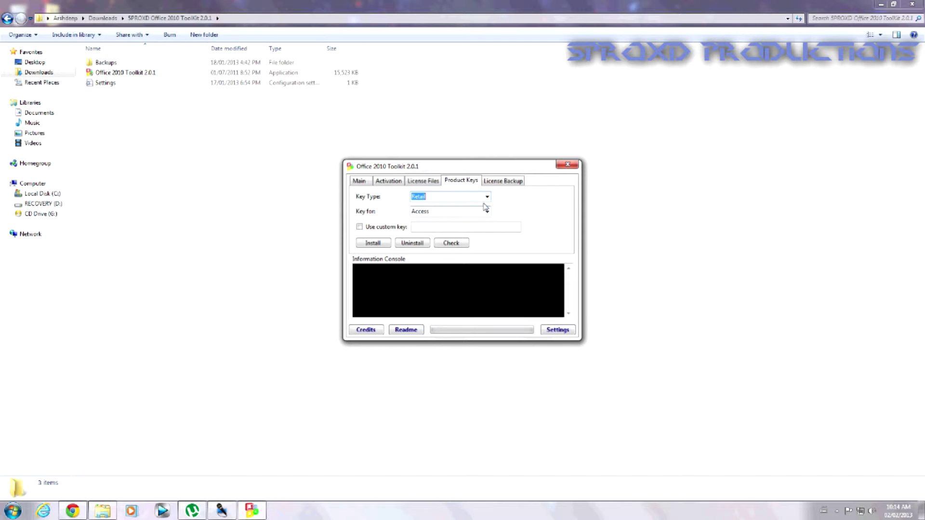
{"action": "left_click", "coordinate": [488, 212]}
{"action": "left_click", "coordinate": [458, 236]}
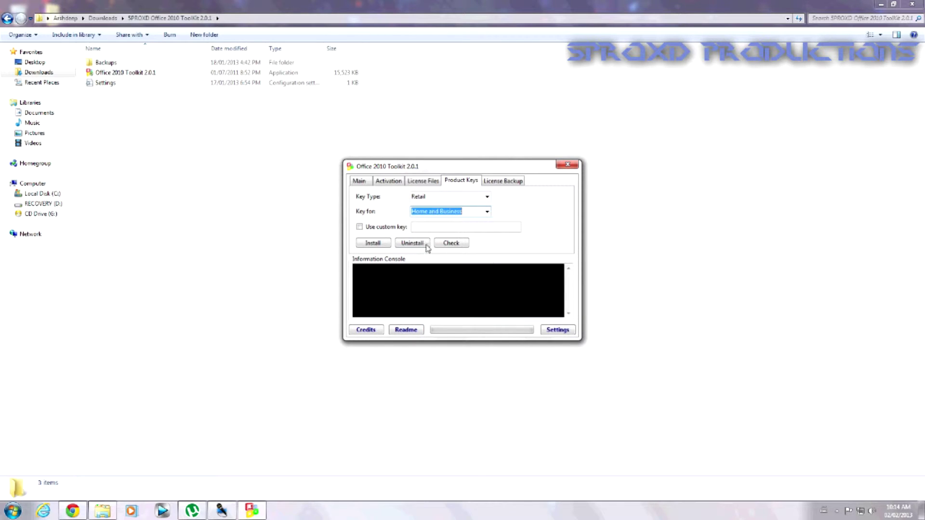
{"action": "left_click", "coordinate": [486, 213]}
{"action": "left_click", "coordinate": [486, 214]}
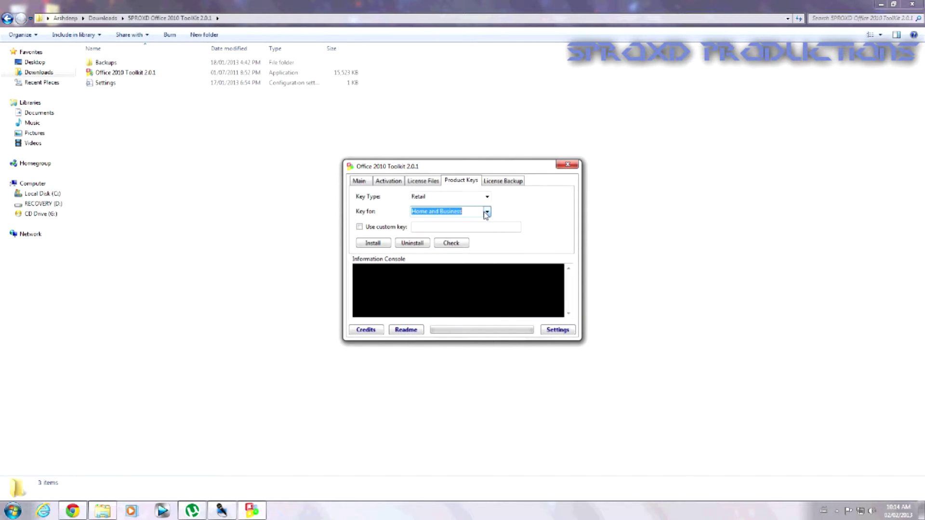
{"action": "left_click", "coordinate": [369, 242]}
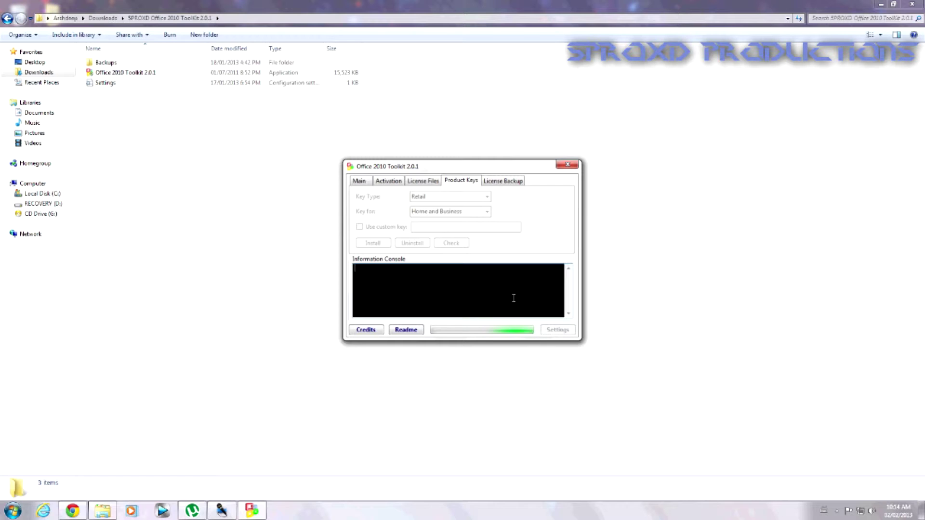
Highlight the 'Product key installation successful' console message and go to License Files.
{"action": "left_click_drag", "start_coordinate": [457, 276], "coordinate": [349, 273]}
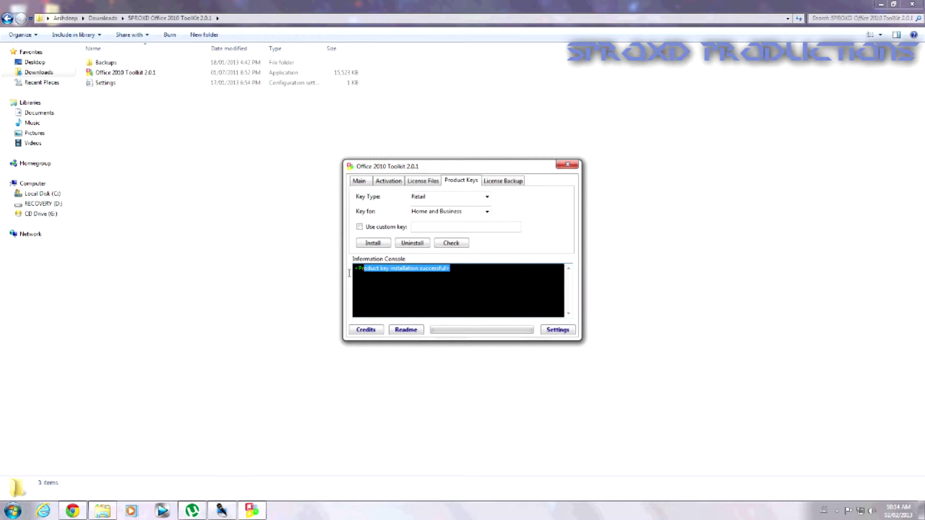
{"action": "left_click", "coordinate": [464, 271]}
{"action": "left_click_drag", "start_coordinate": [470, 268], "coordinate": [355, 270]}
{"action": "left_click", "coordinate": [417, 181]}
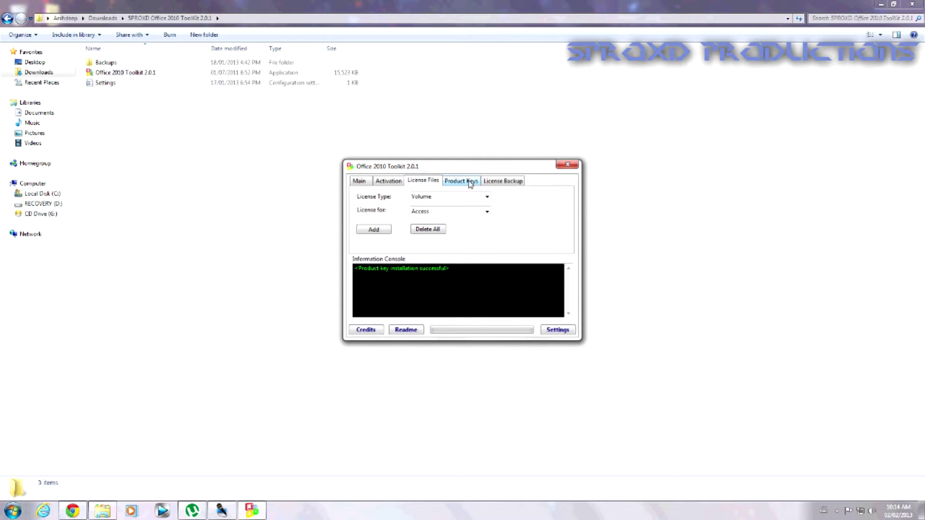
Add a license file with license type Retail for Home and Business.
{"action": "left_click", "coordinate": [474, 198]}
{"action": "left_click", "coordinate": [474, 209]}
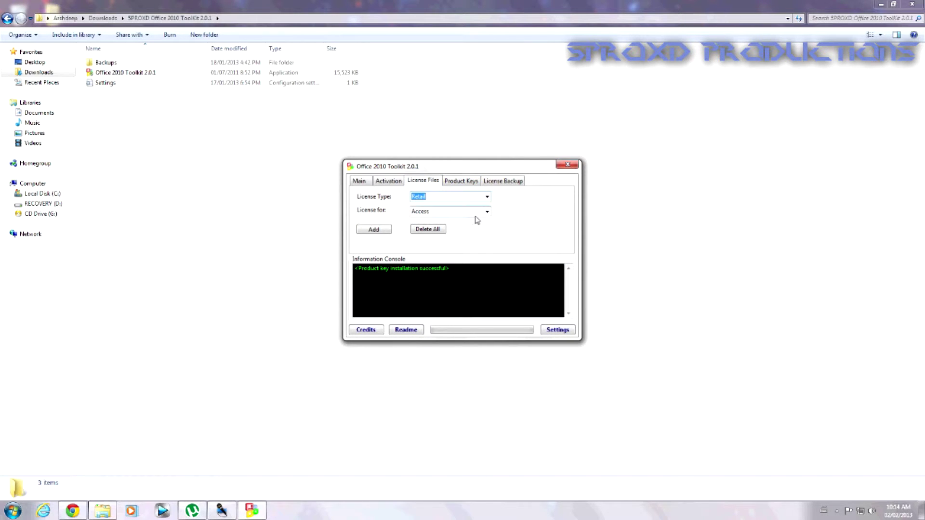
{"action": "left_click", "coordinate": [487, 212]}
{"action": "left_click", "coordinate": [455, 236]}
{"action": "left_click", "coordinate": [368, 230]}
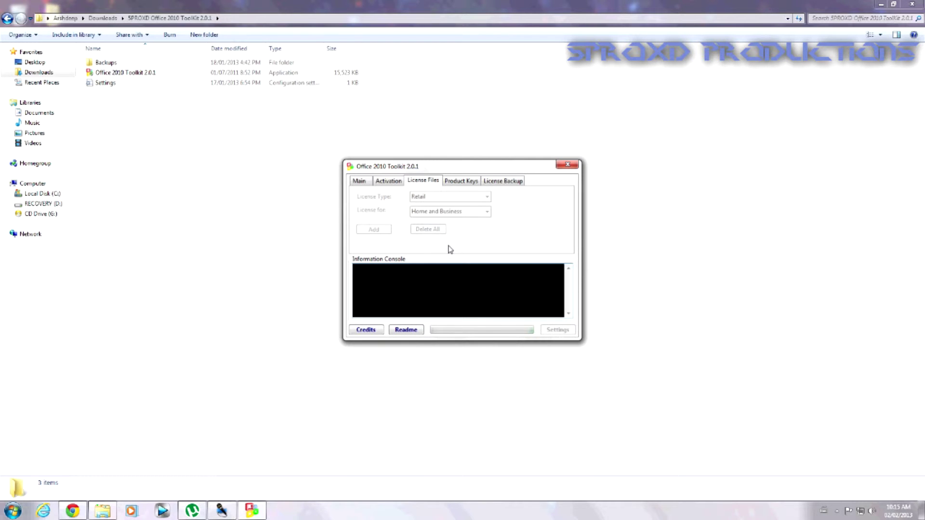
Move the Toolkit window left, highlight the 'License successfully installed' message, and refocus the Toolkit.
{"action": "left_click_drag", "start_coordinate": [463, 170], "coordinate": [489, 186]}
{"action": "left_click_drag", "start_coordinate": [435, 173], "coordinate": [417, 187]}
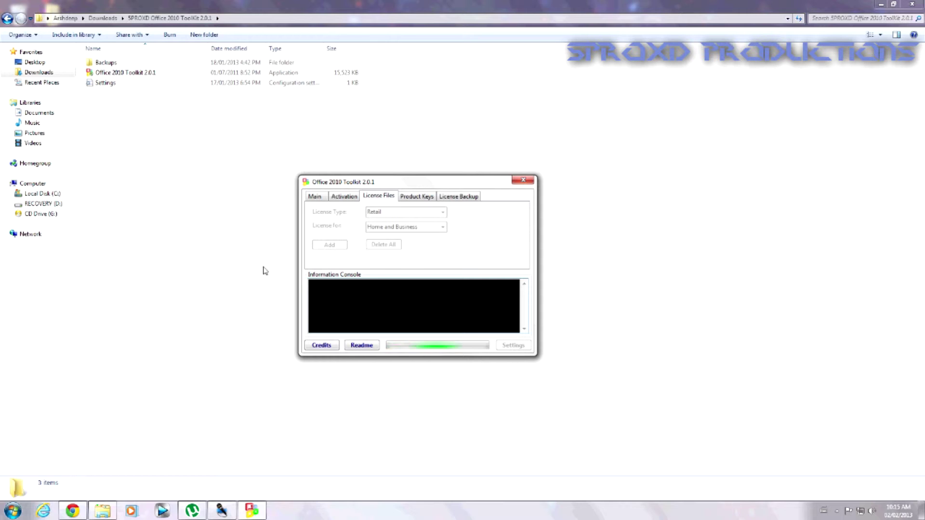
{"action": "left_click_drag", "start_coordinate": [387, 294], "coordinate": [307, 282]}
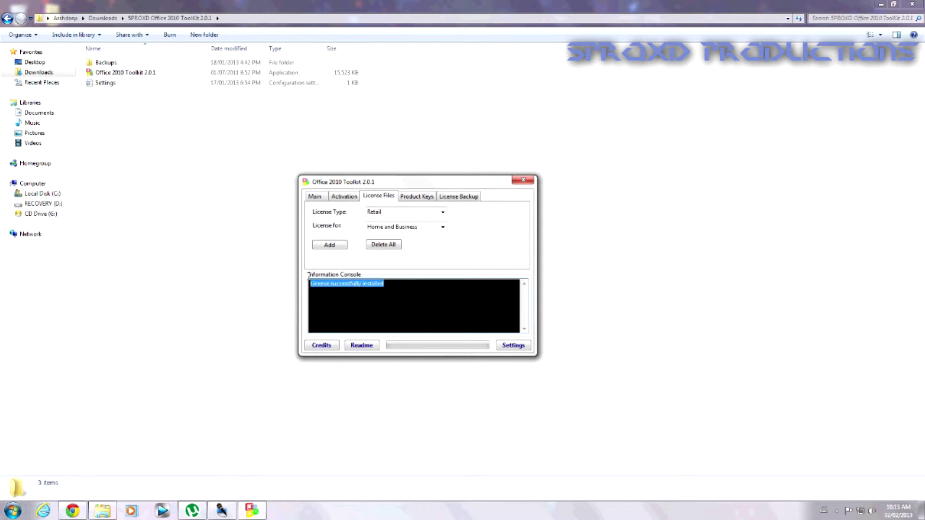
{"action": "left_click", "coordinate": [519, 181]}
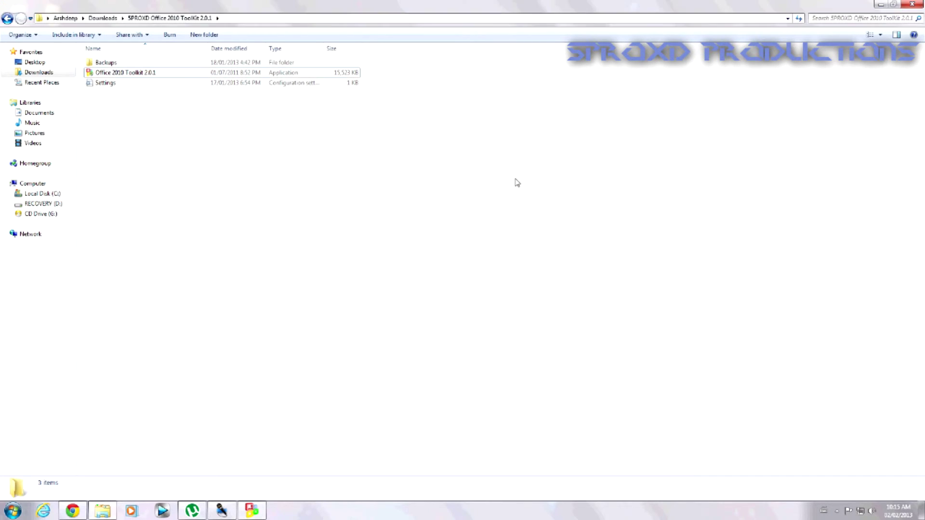
{"action": "left_click", "coordinate": [252, 510]}
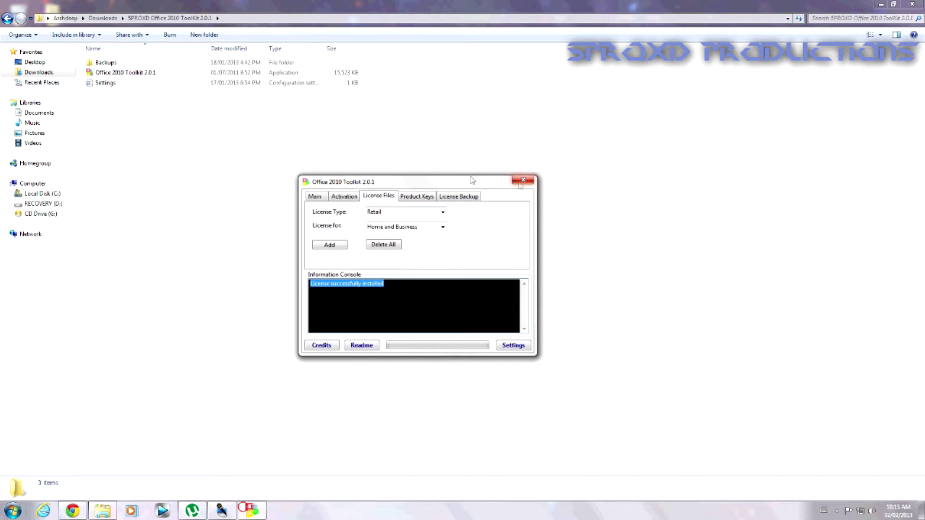
Check the installed product key, confirming a valid Home and Business key, then close the Toolkit.
{"action": "left_click", "coordinate": [470, 196]}
{"action": "left_click", "coordinate": [422, 197]}
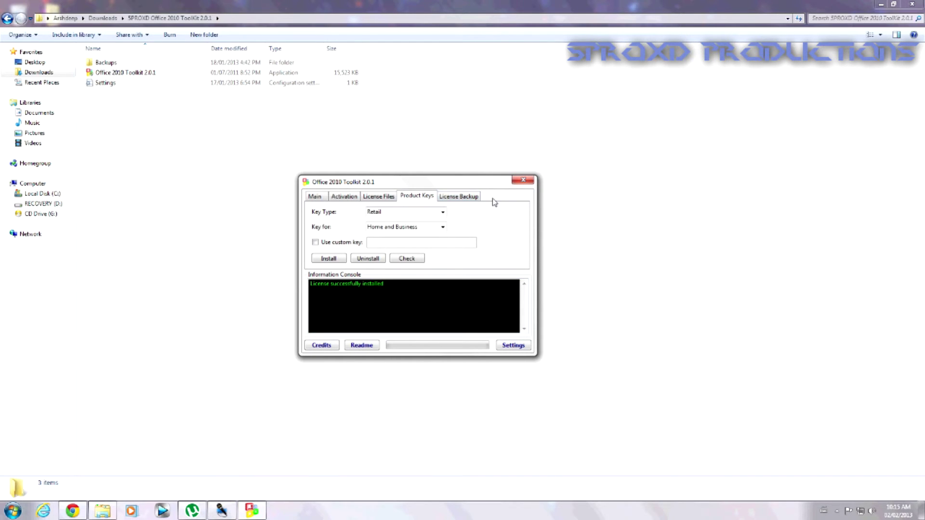
{"action": "left_click", "coordinate": [406, 262]}
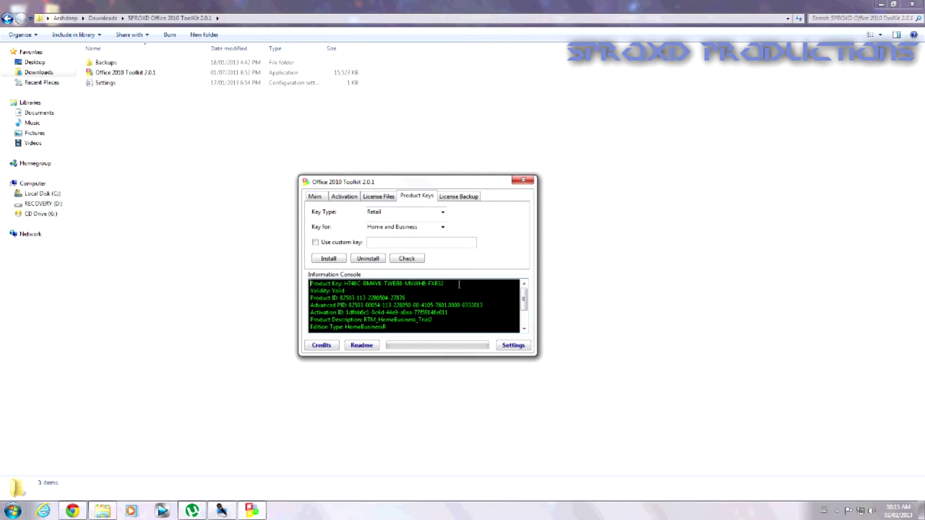
{"action": "left_click_drag", "start_coordinate": [459, 285], "coordinate": [344, 284]}
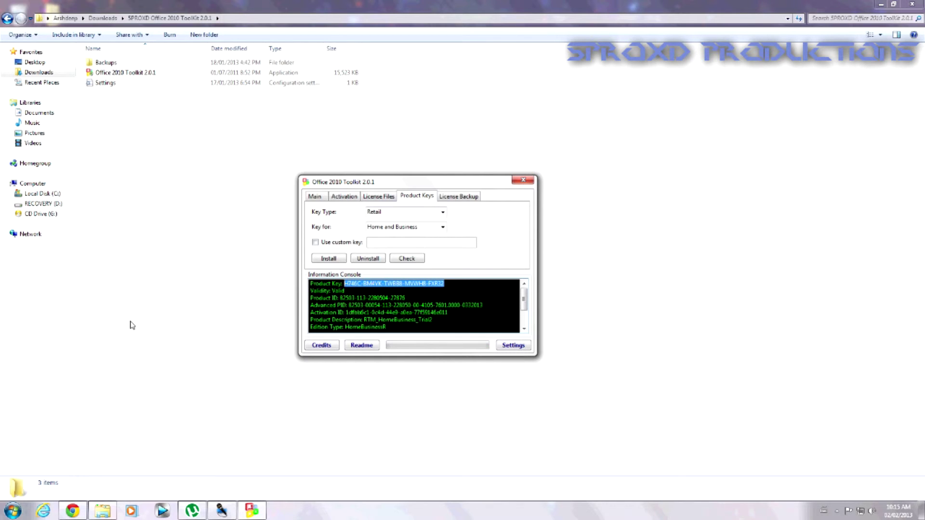
{"action": "left_click", "coordinate": [527, 181]}
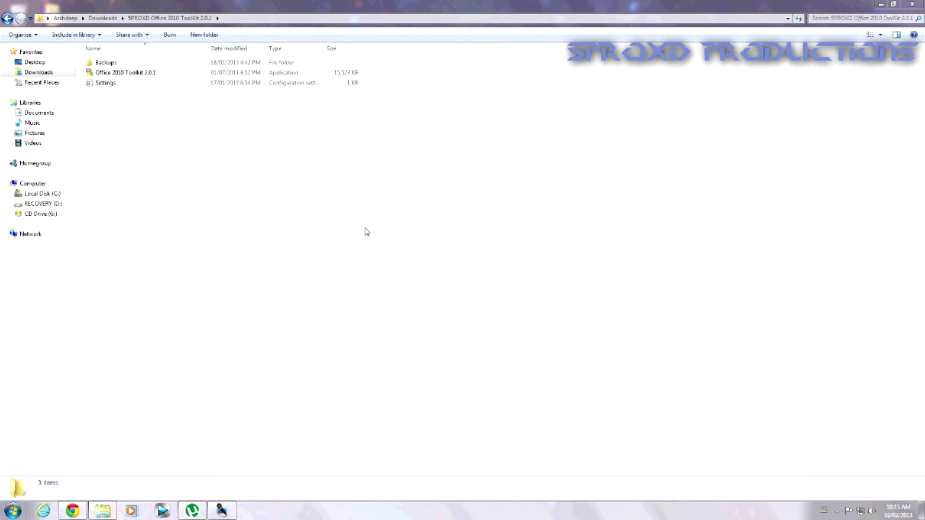
{"action": "left_click", "coordinate": [275, 218]}
{"action": "key", "text": "super"}
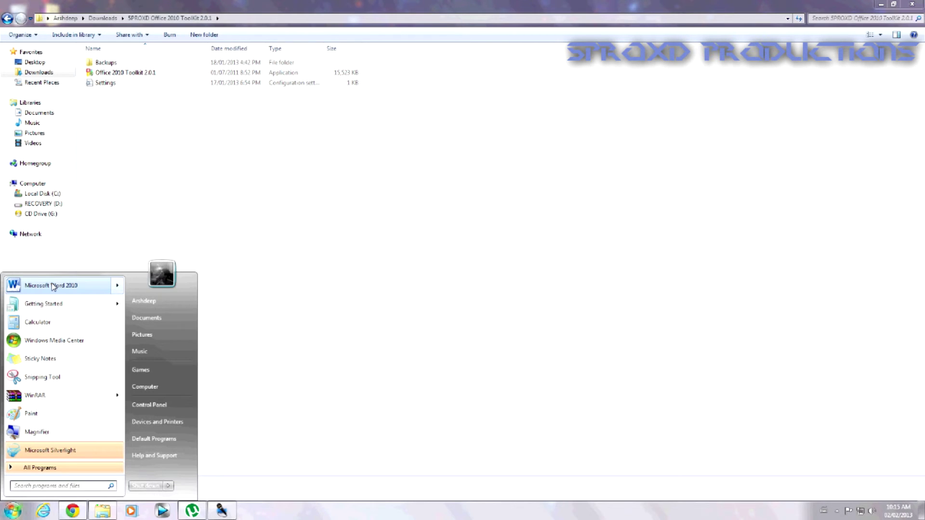
{"action": "left_click", "coordinate": [331, 260]}
{"action": "double_click", "coordinate": [289, 72]}
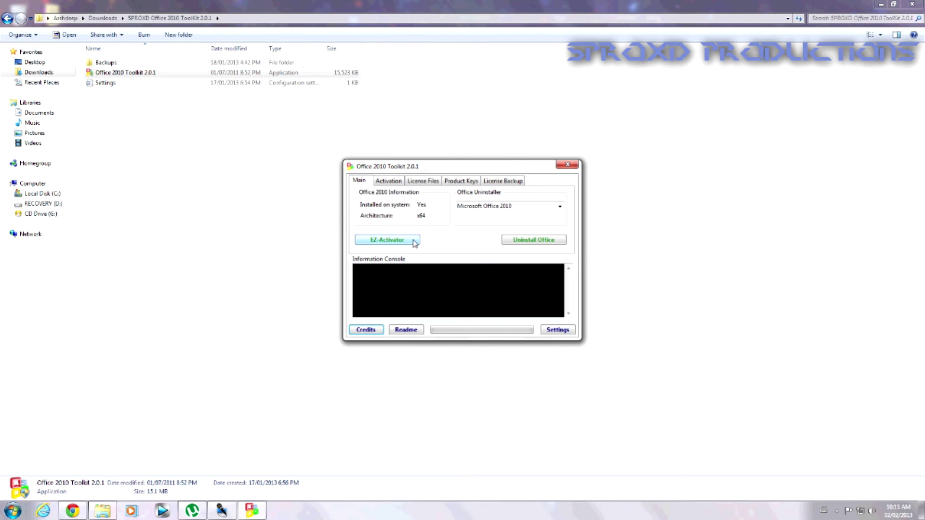
{"action": "left_click", "coordinate": [568, 166]}
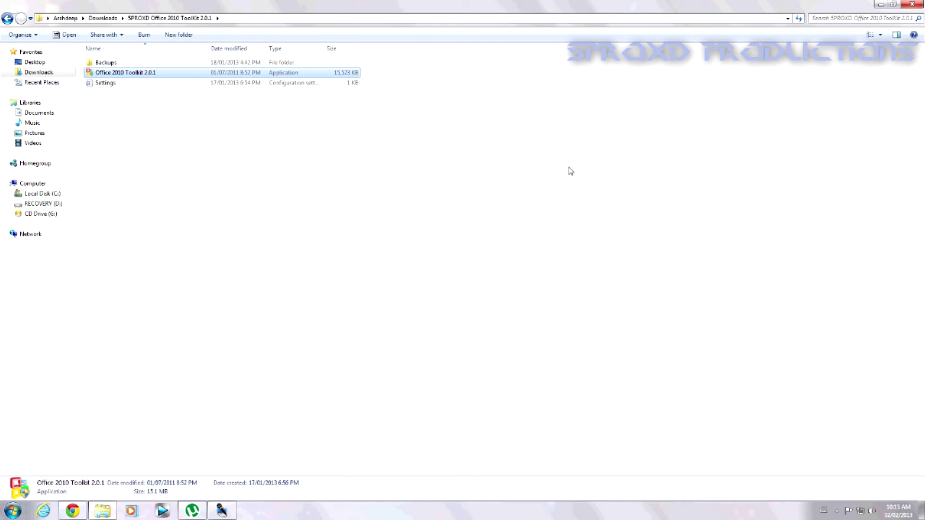